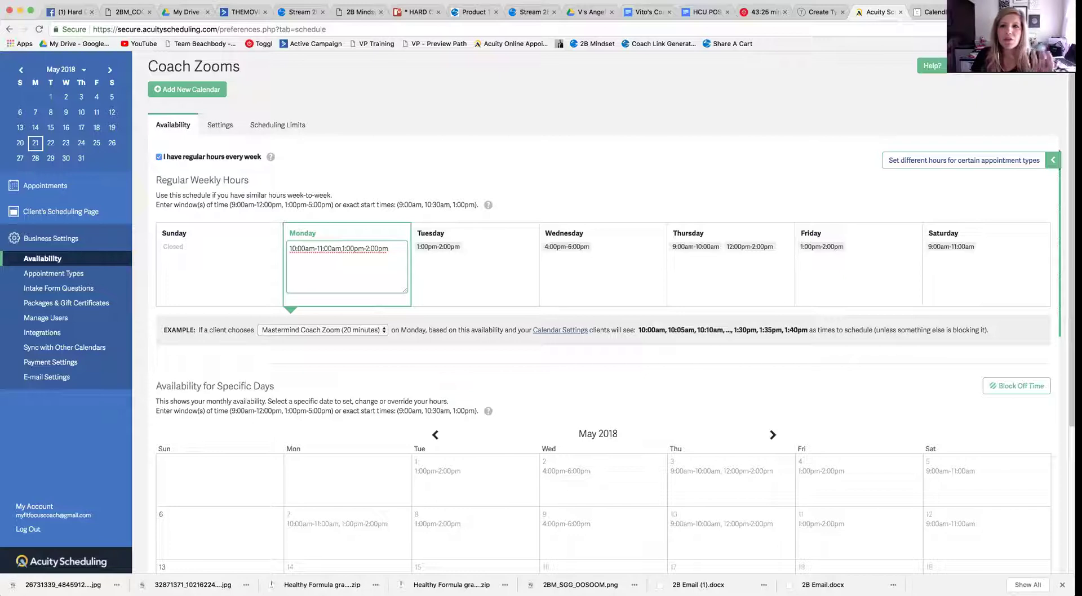
Step: Switch to the Calendly website and examine the feature comparison of its Basic, Premium and Pro pricing plans
click(922, 15)
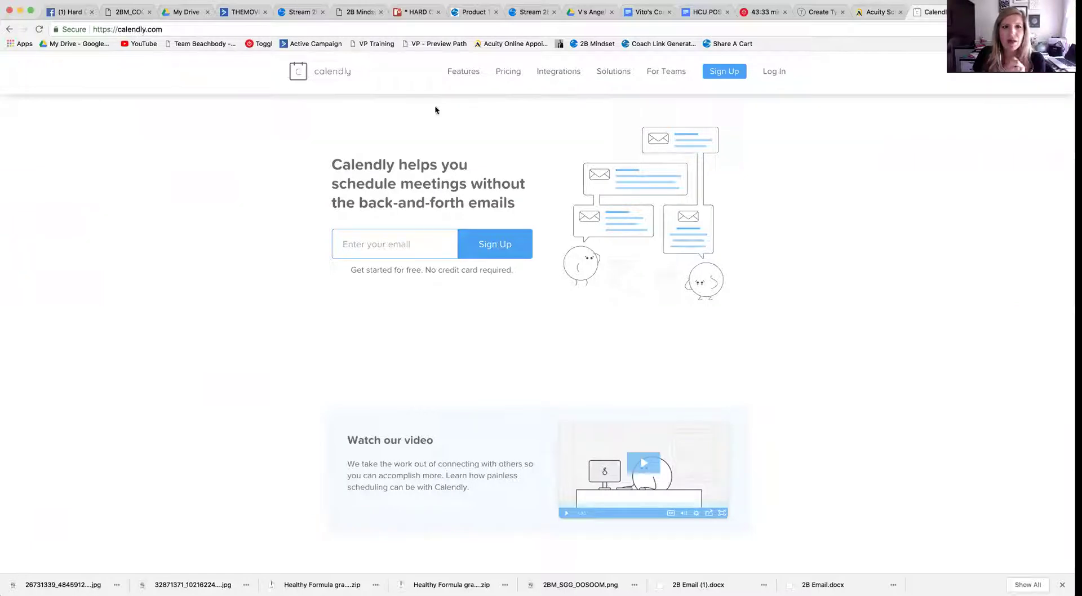
click(509, 77)
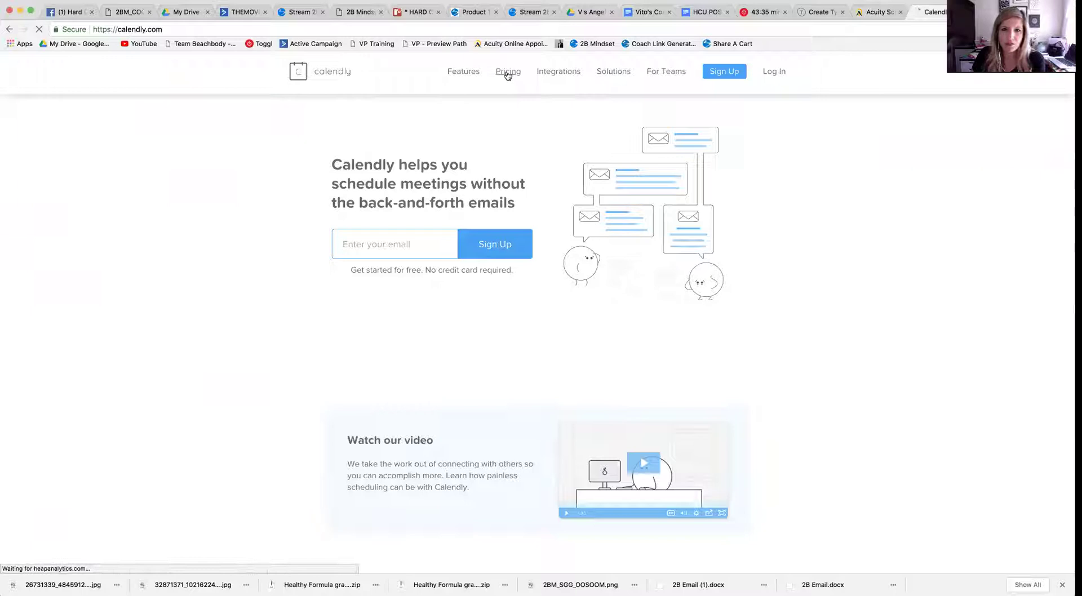
scroll(527, 277, down, 2)
scroll(512, 509, down, 5)
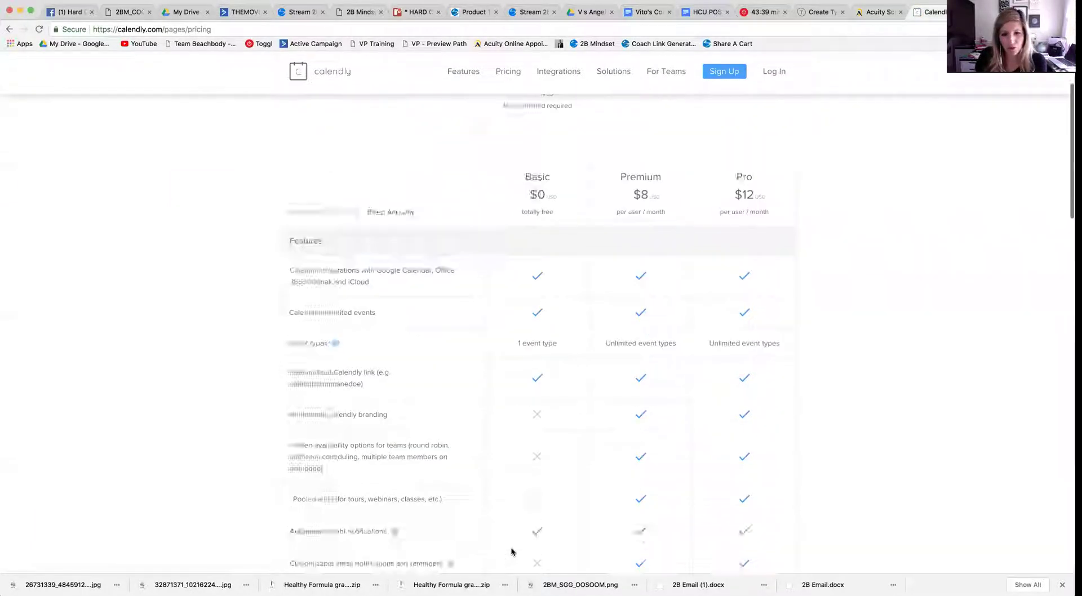
scroll(611, 219, up, 3)
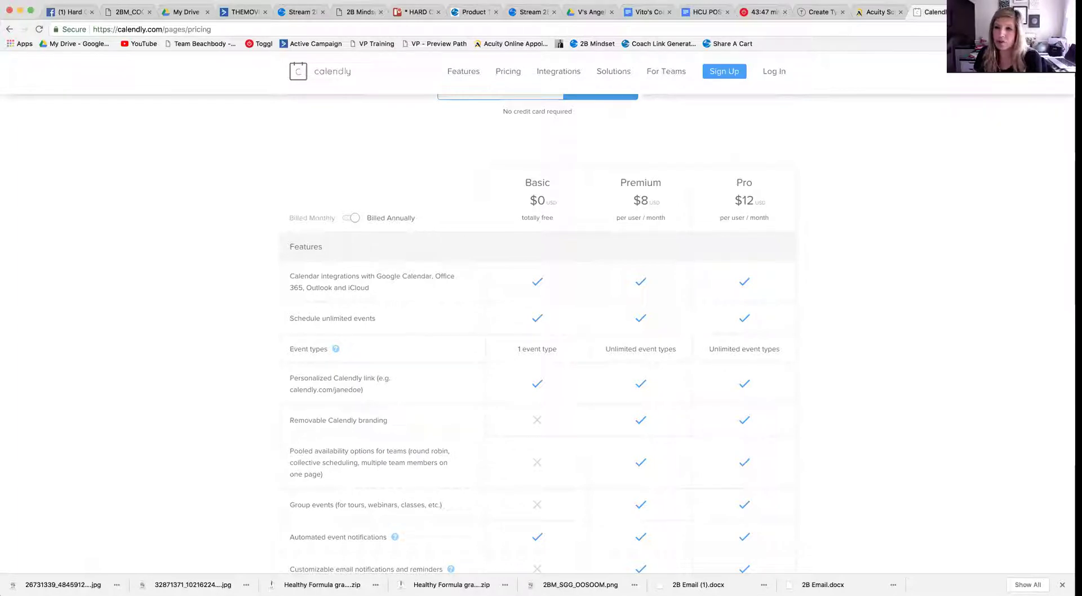
Step: Return to Acuity Scheduling and inspect the regular weekly hours of the Coach Zooms calendar for Tuesday and Wednesday
click(863, 20)
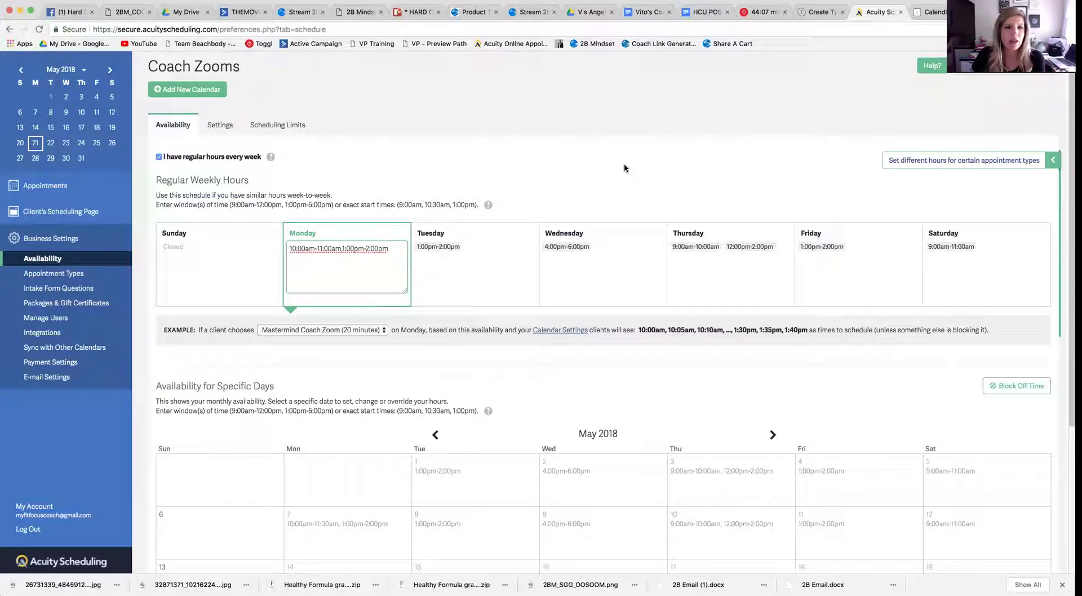
scroll(202, 133, up, 1)
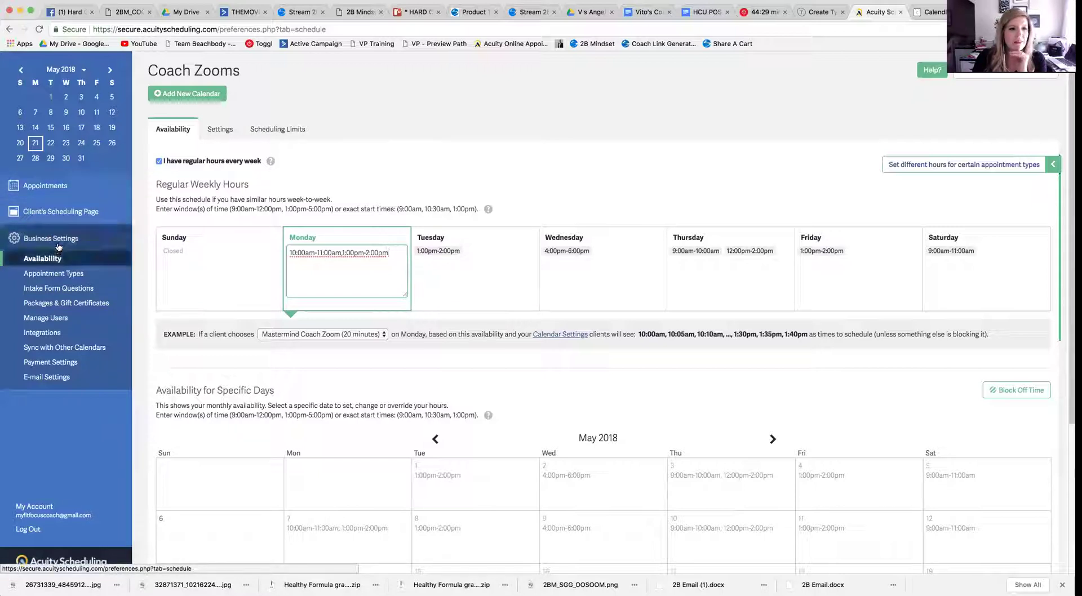
scroll(319, 257, down, 1)
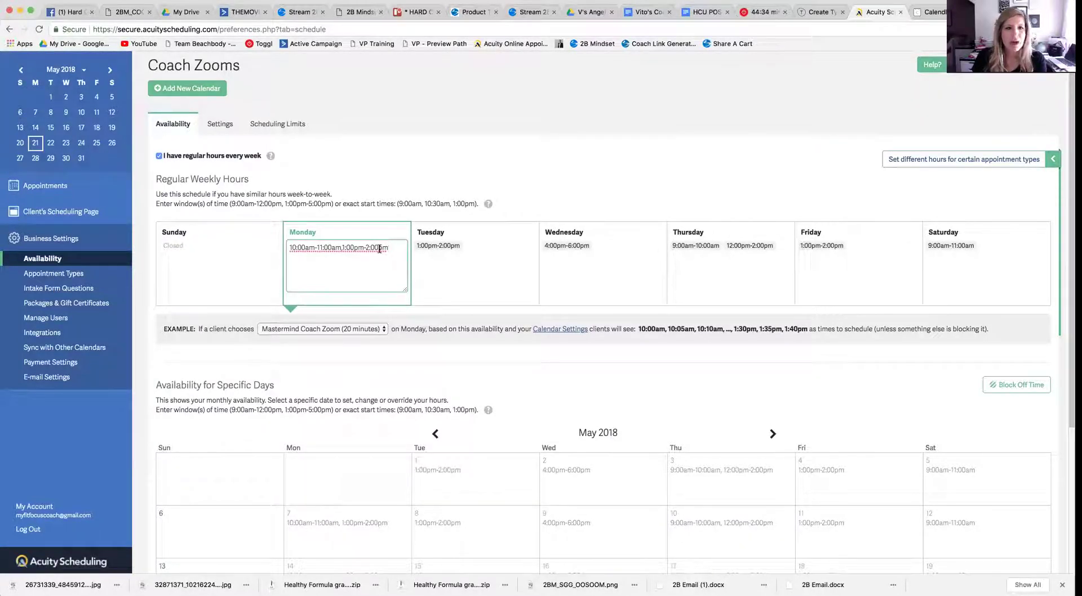
click(466, 249)
click(625, 251)
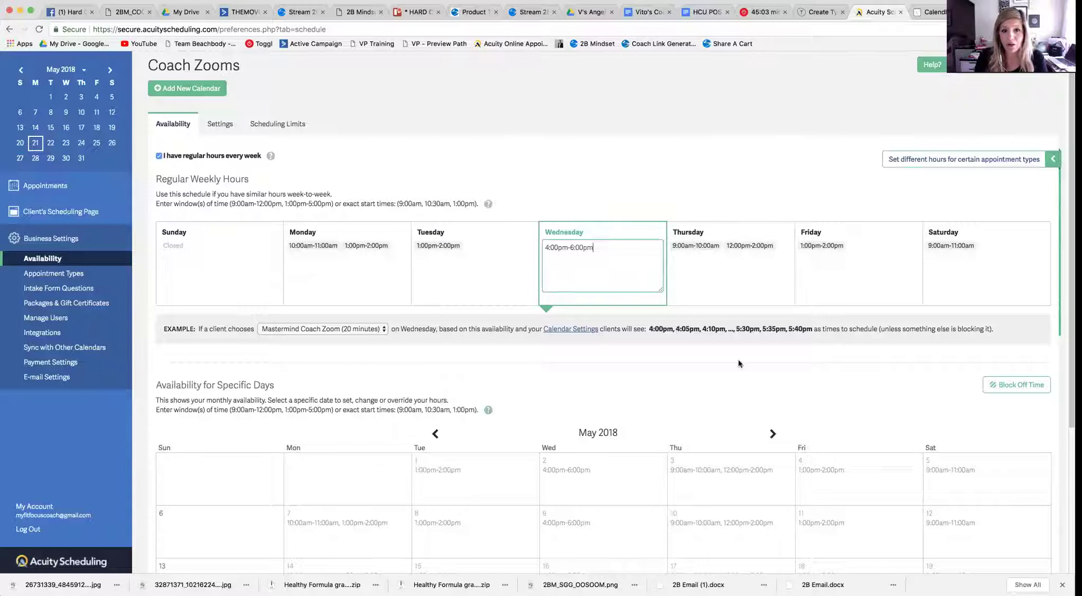
Step: View the hours set for May 23, 2018 under the specific-day availability, and close them without changes
scroll(457, 323, down, 2)
scroll(456, 323, down, 4)
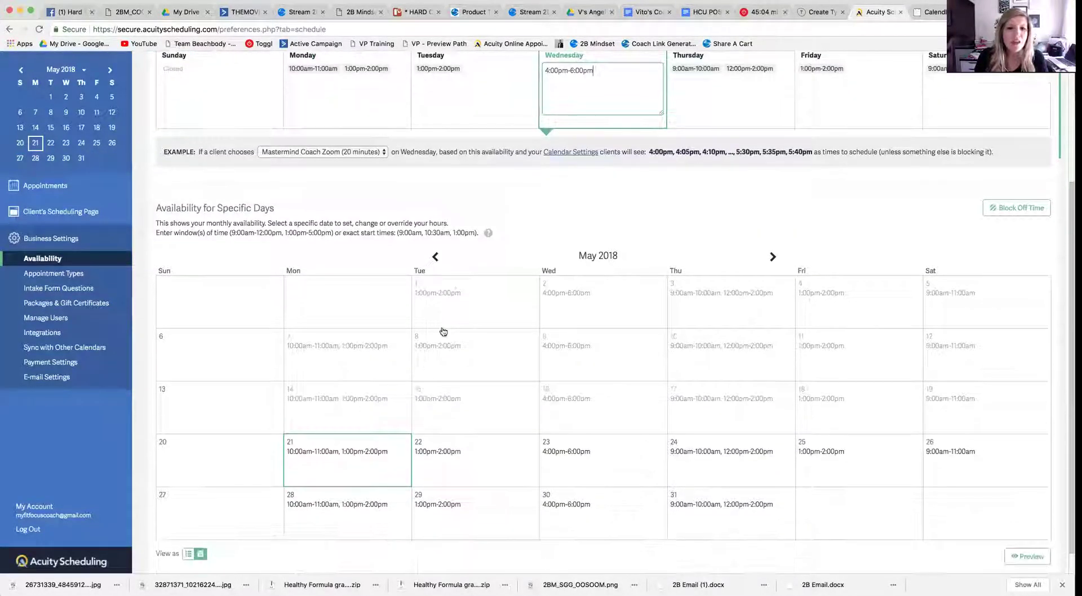
scroll(485, 406, down, 1)
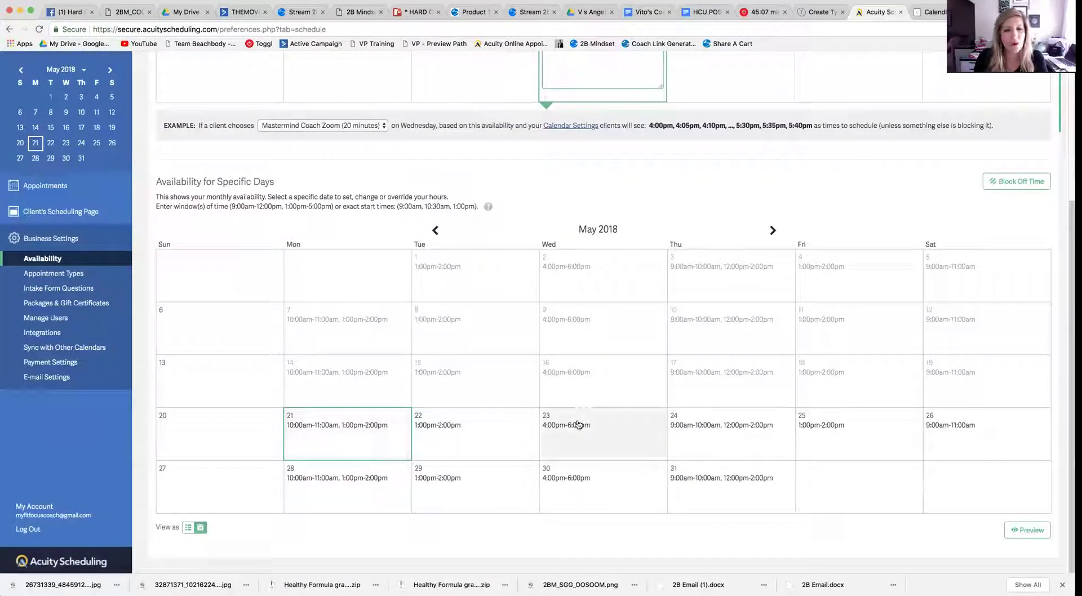
click(605, 425)
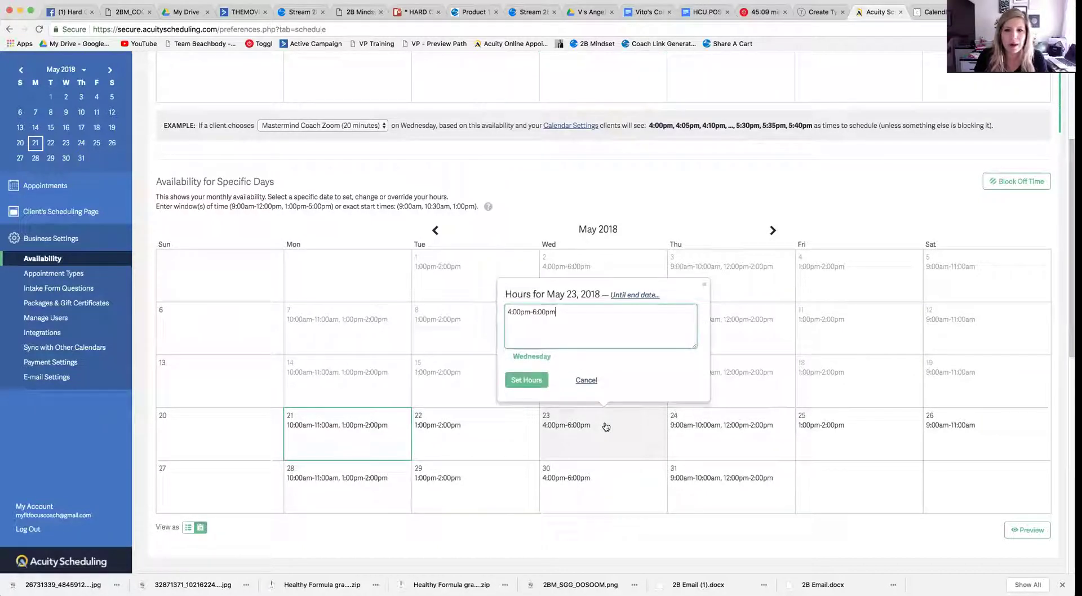
click(587, 381)
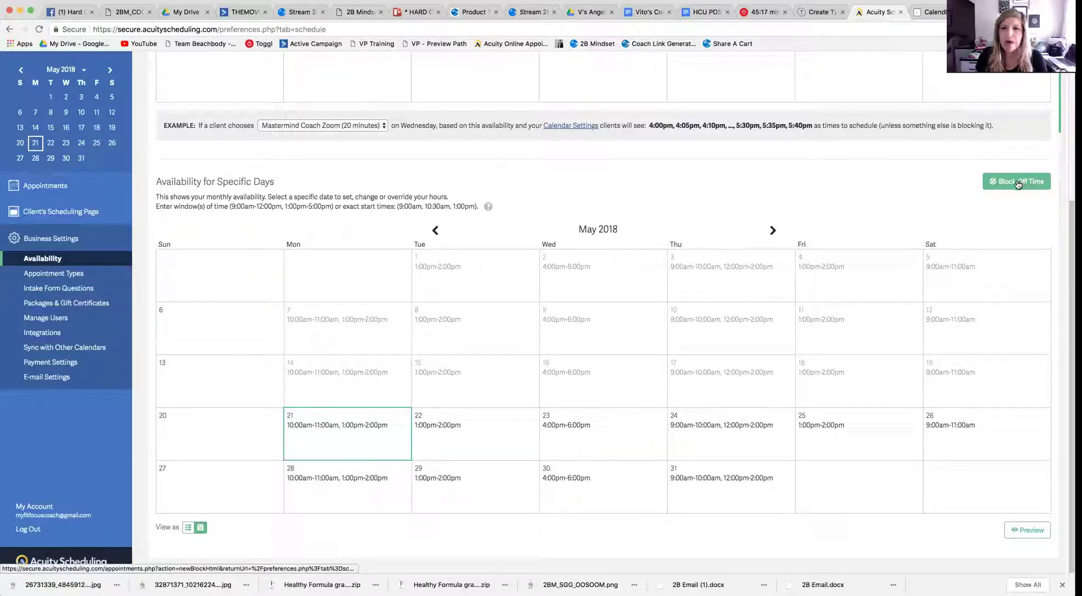
Step: Review the appointment types and intake form questions, glancing at the Typeform assessment for comparison
click(74, 275)
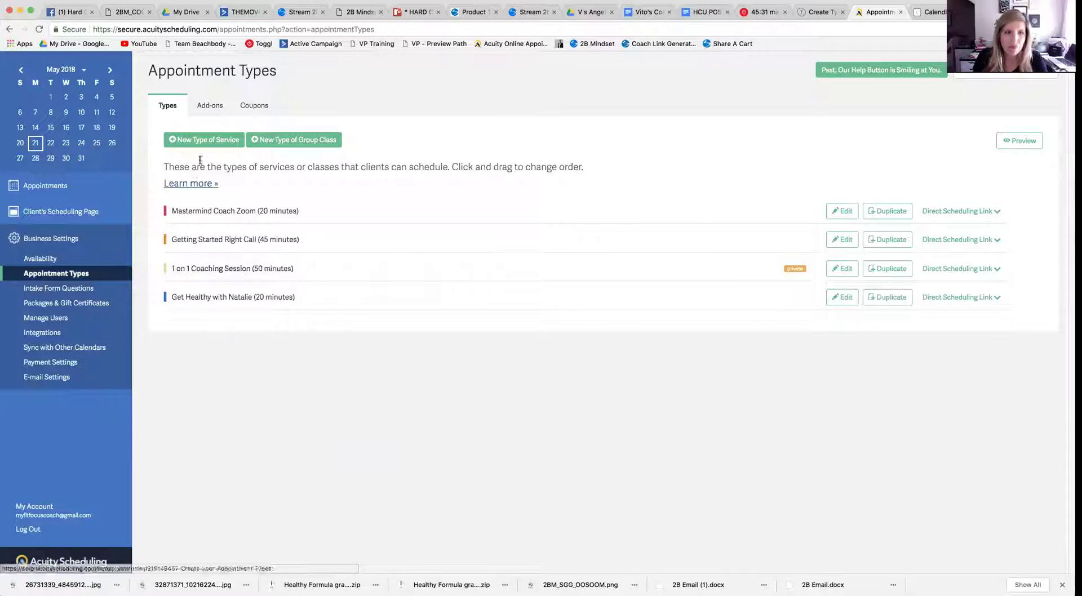
click(79, 291)
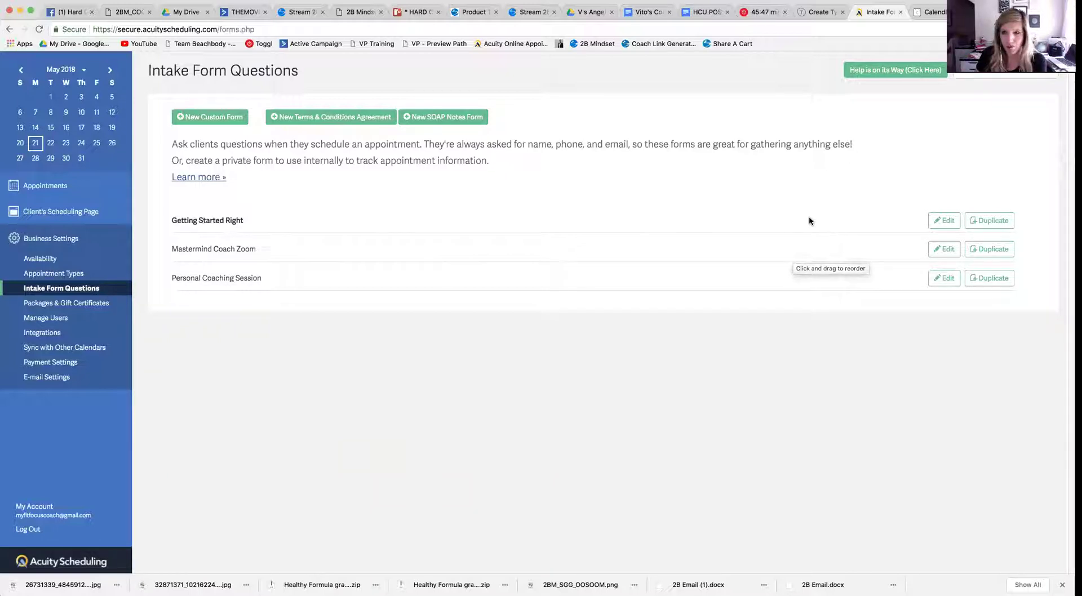
click(809, 14)
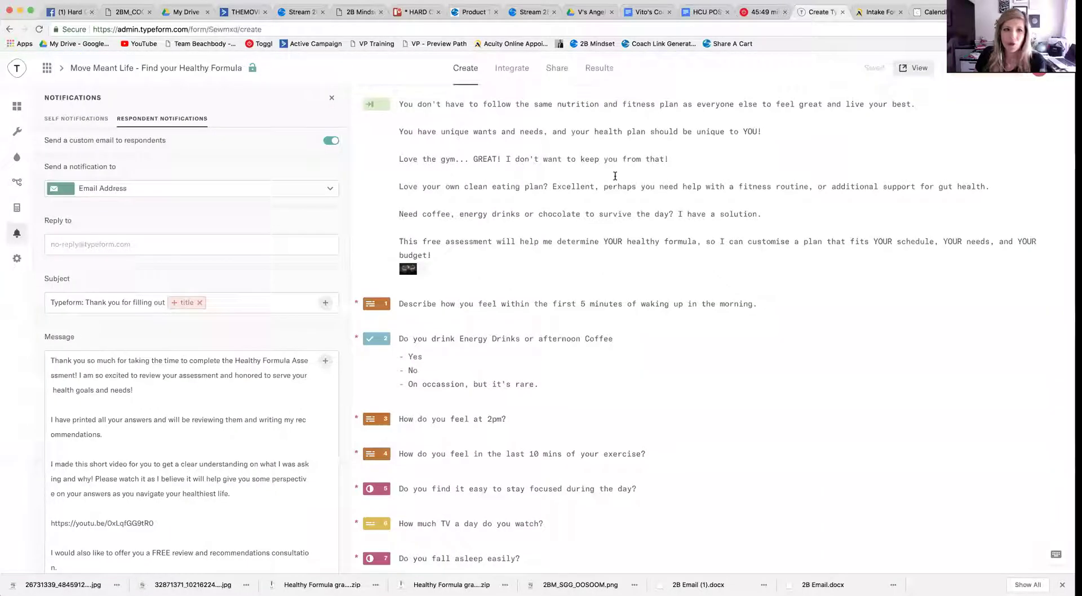
click(880, 12)
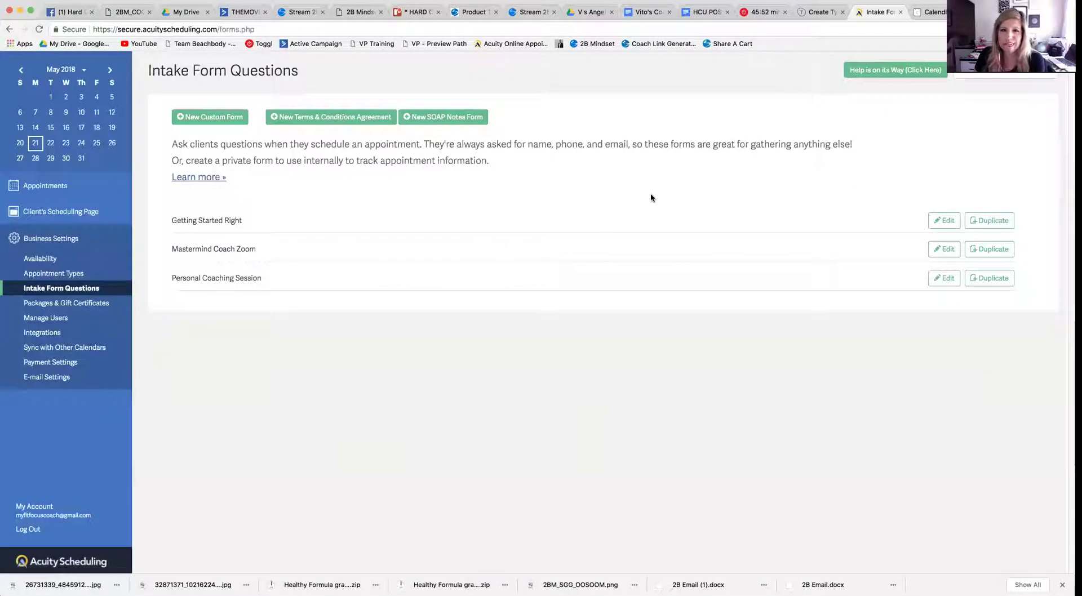
click(48, 275)
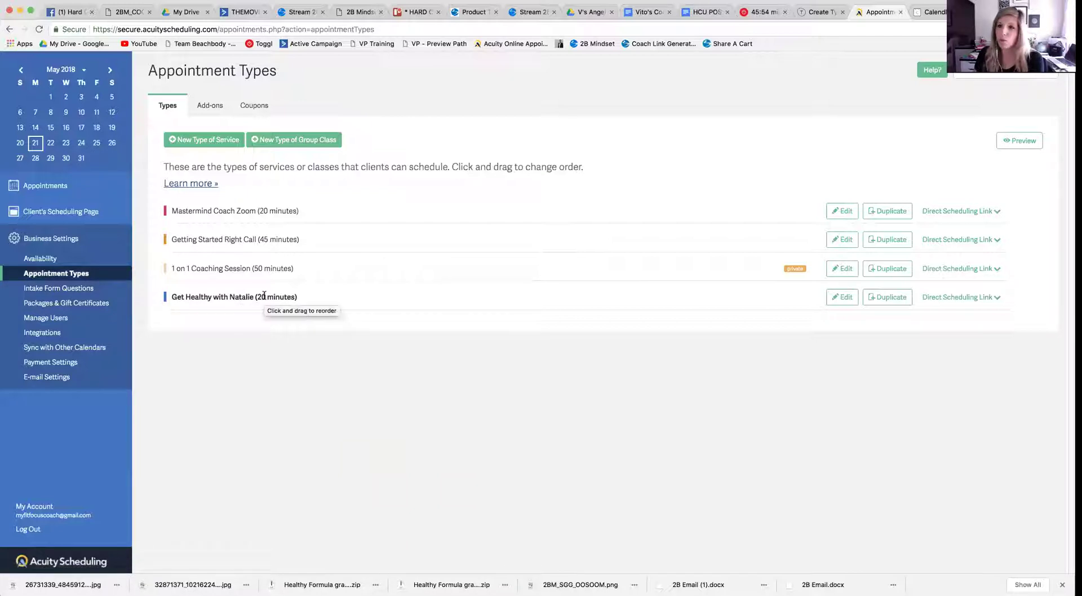
Step: Look over the appointment calendar and the client scheduling page, and open the settings for syncing with other calendars
click(46, 191)
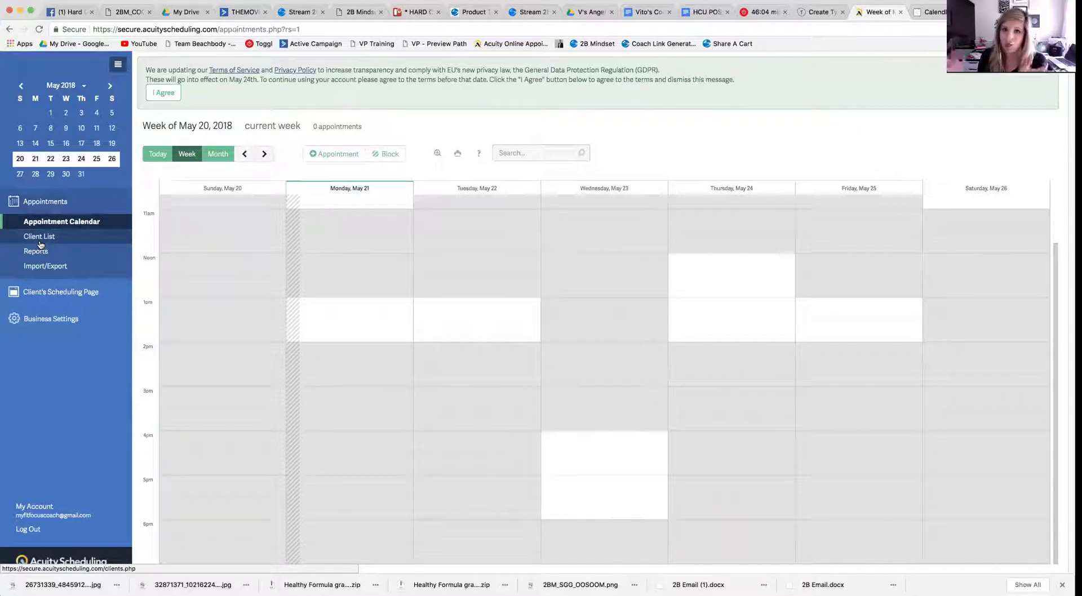
click(42, 291)
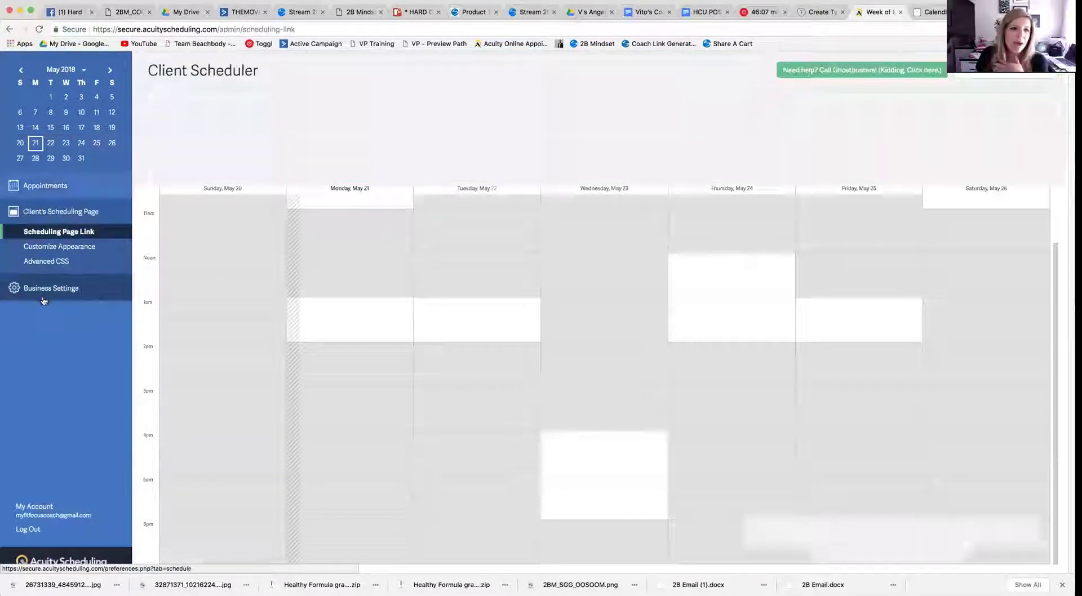
click(42, 296)
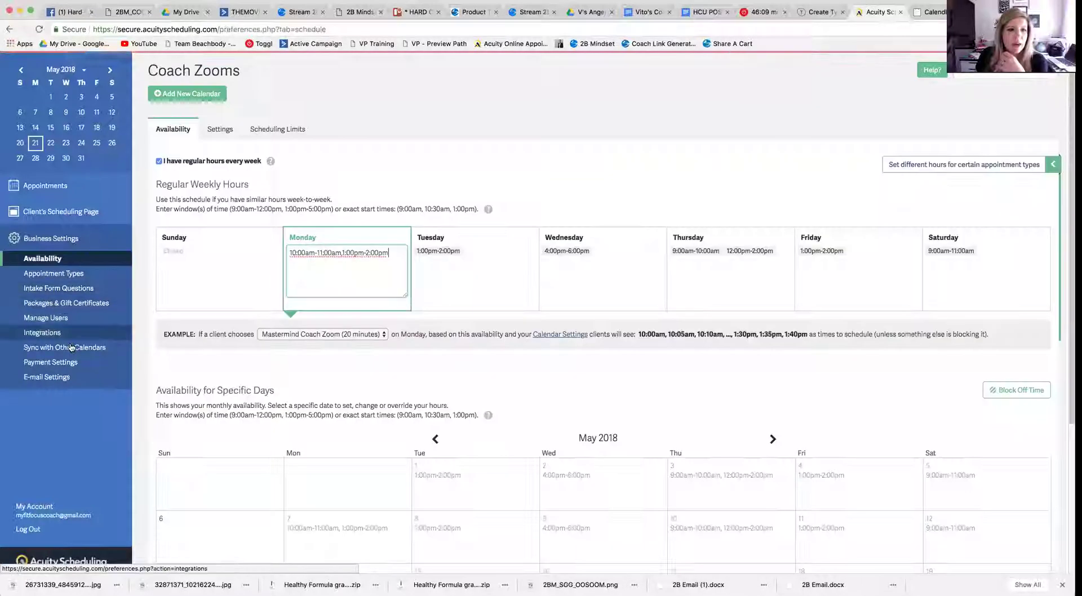
click(71, 347)
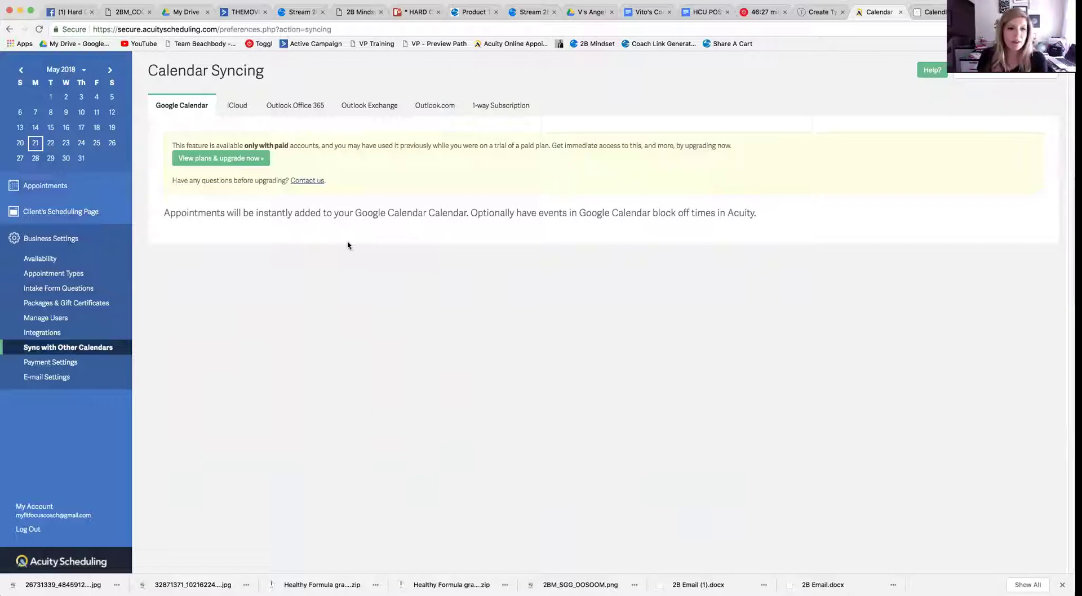
Step: Review the initial confirmation, reminder and cancellation templates in the e-mail settings
click(64, 376)
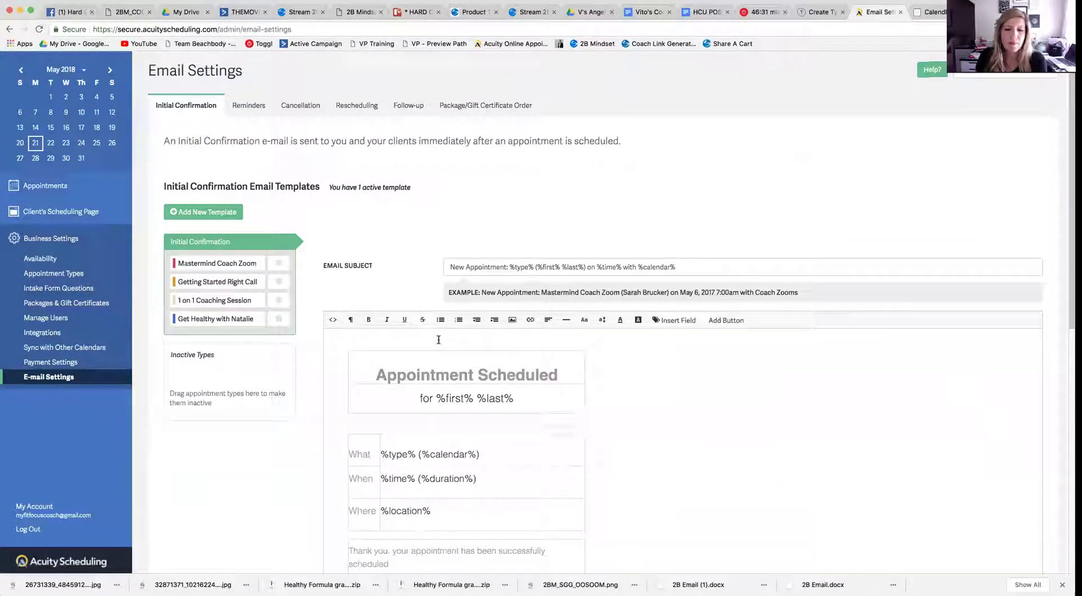
scroll(438, 340, down, 2)
scroll(398, 345, up, 2)
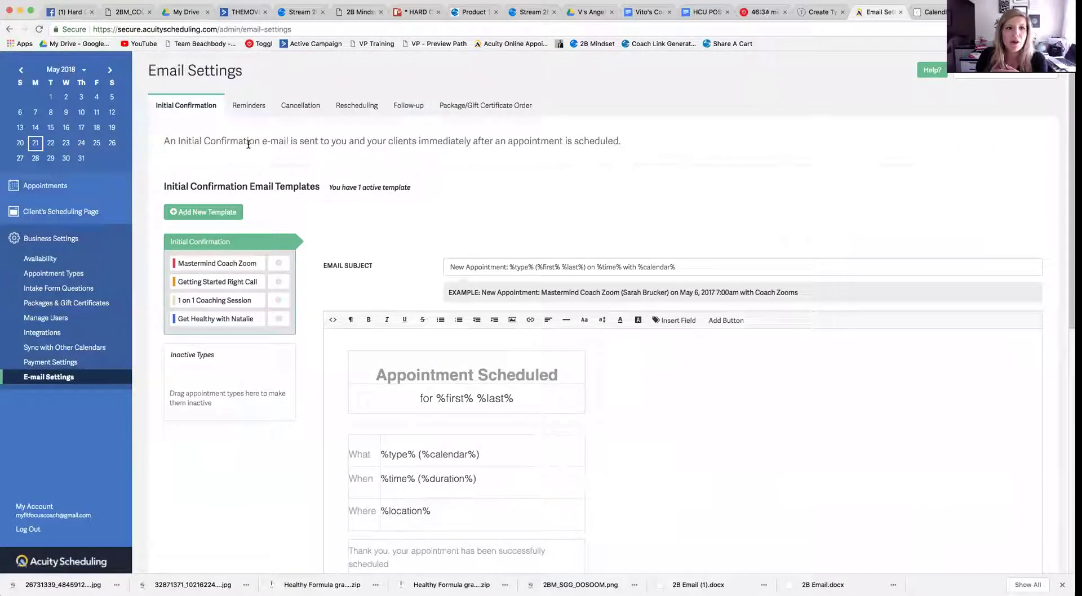
click(247, 106)
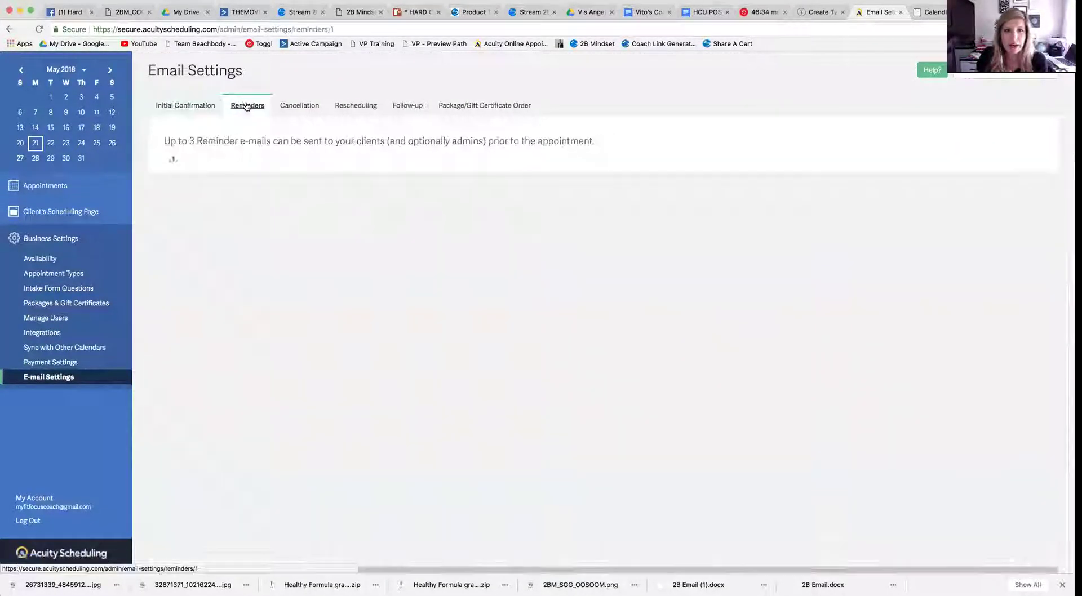
click(288, 110)
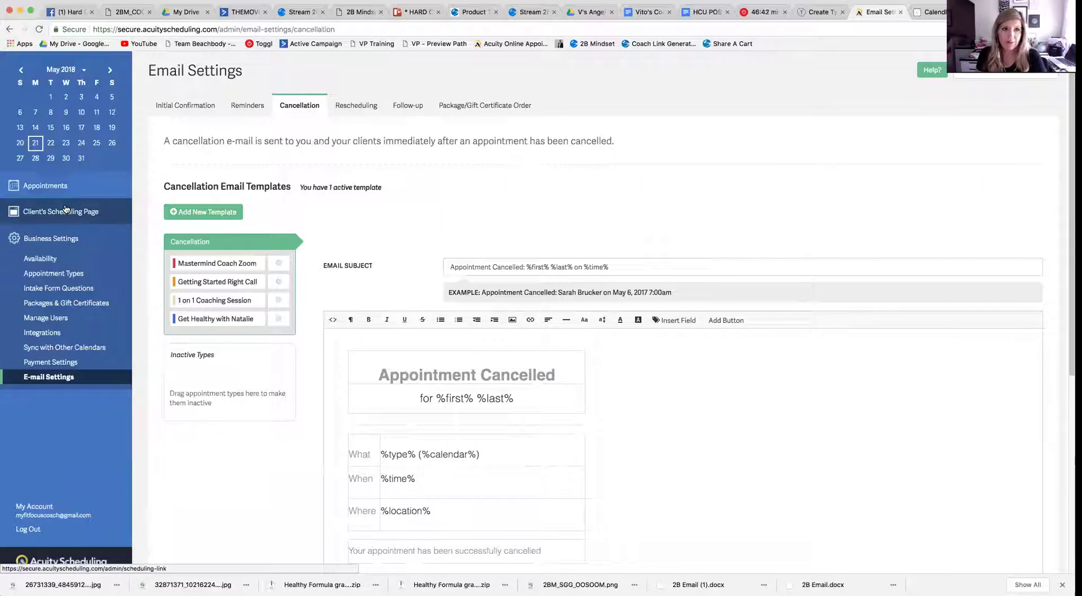
Step: View the general scheduling page link and the direct scheduling link of the 20-minute Get Healthy appointment type
click(65, 210)
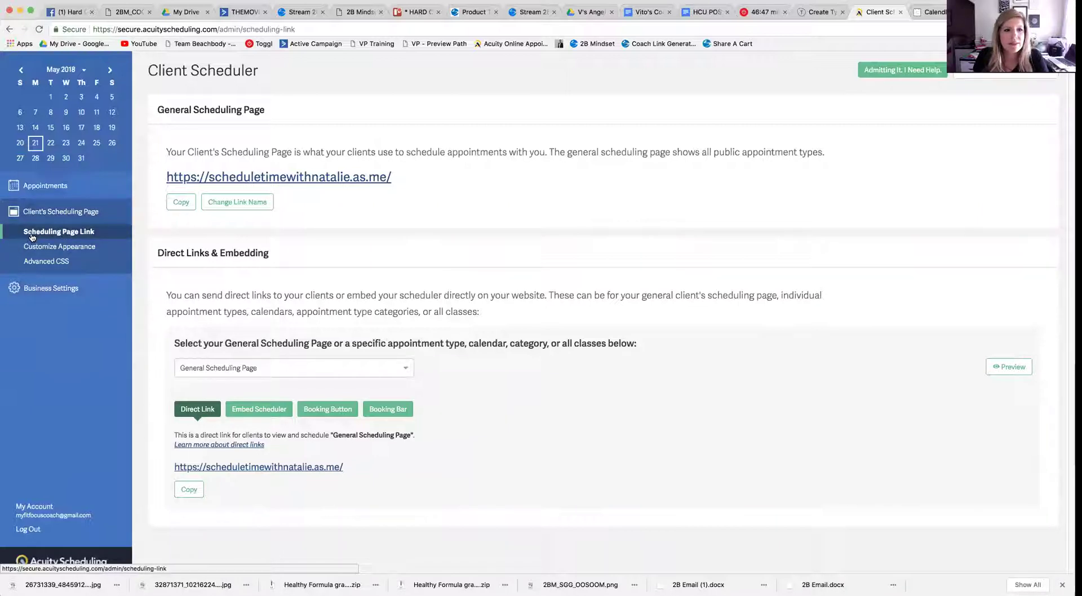
click(57, 290)
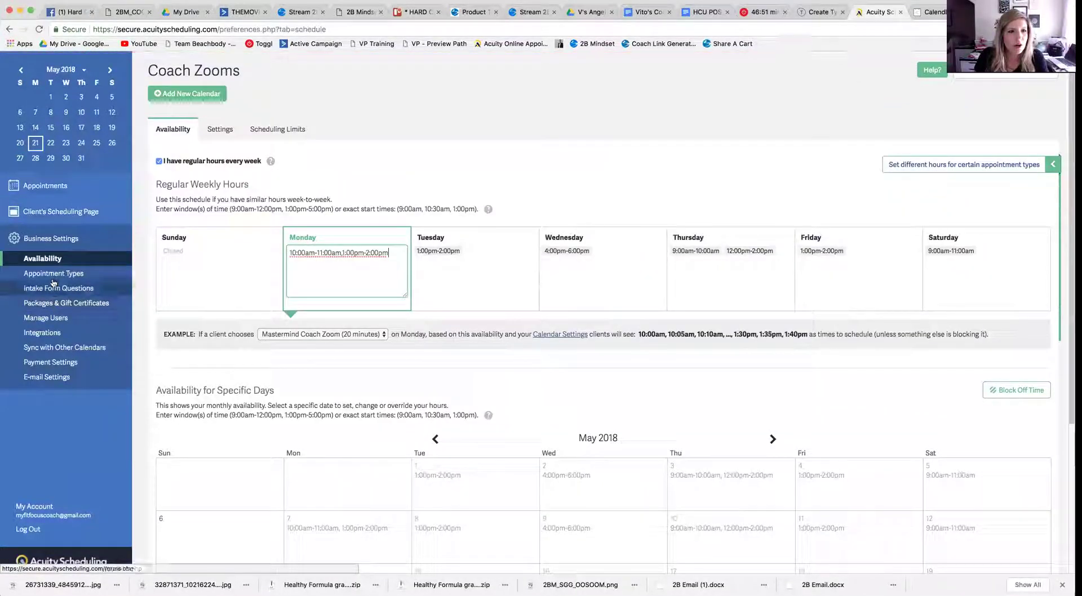
click(53, 276)
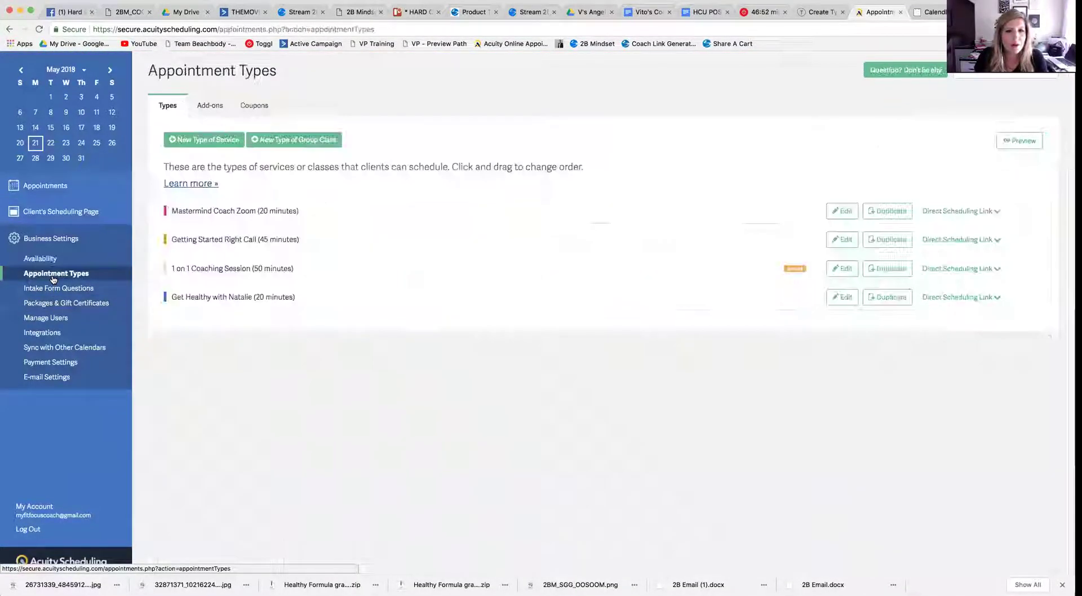
click(959, 299)
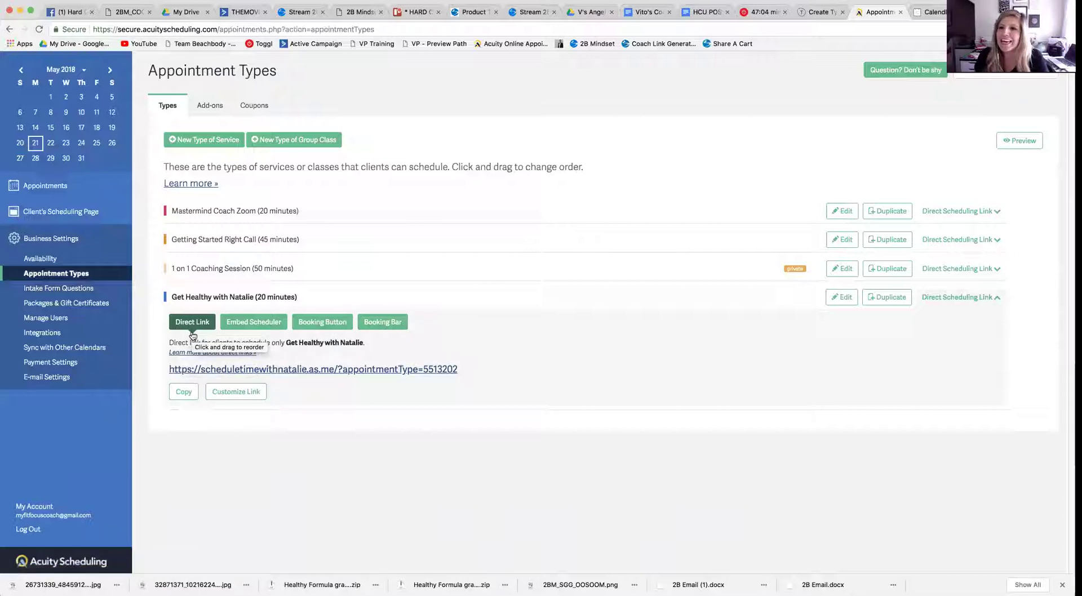
Step: Switch to the Typeform assessment and read the respondent notification message down to its scheduling link
click(817, 12)
scroll(191, 221, down, 1)
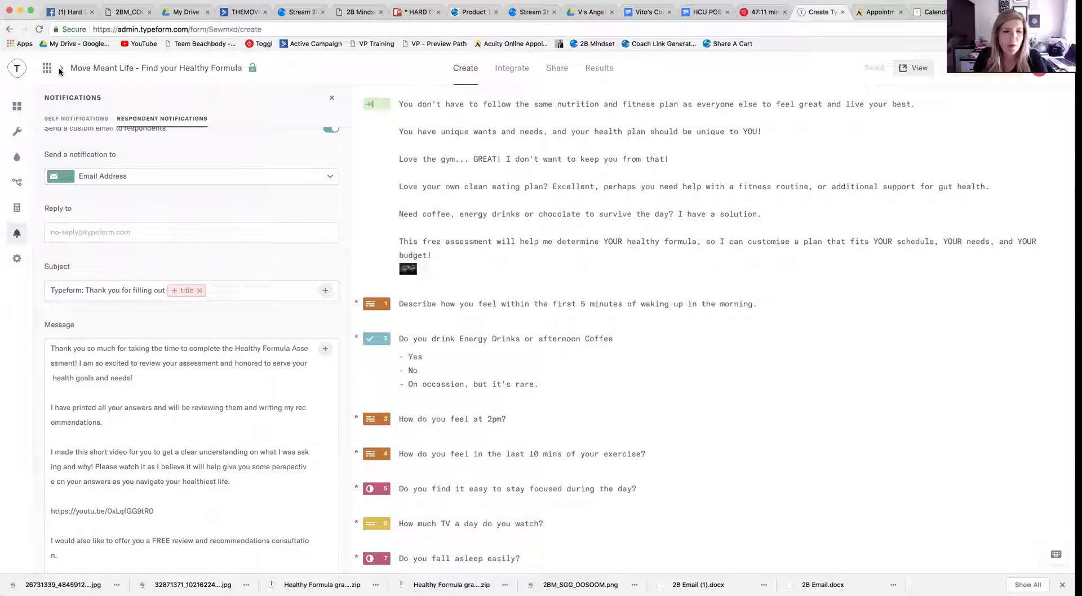
scroll(119, 320, down, 3)
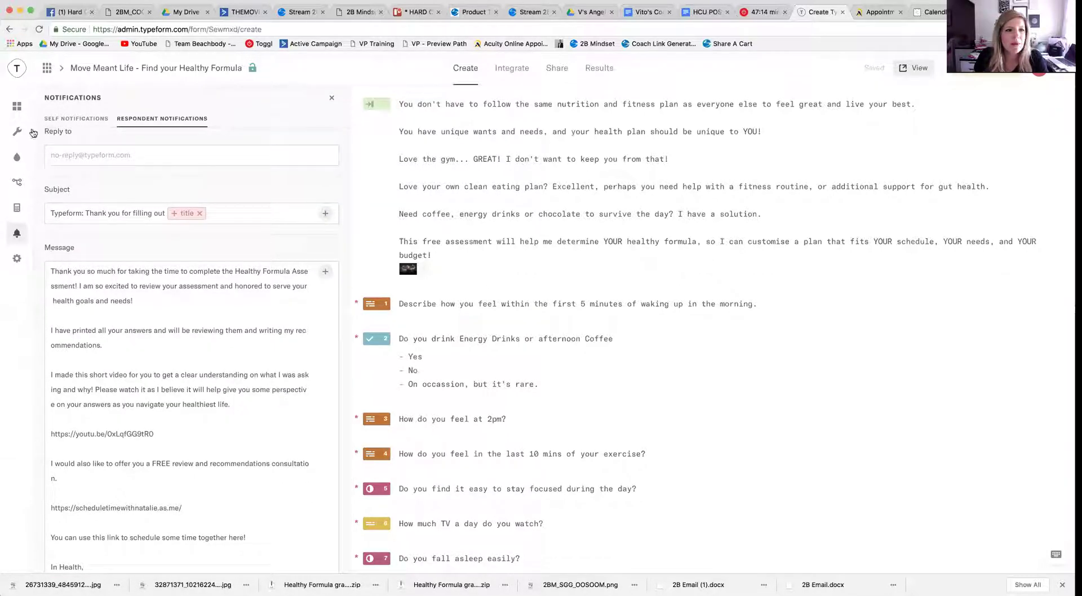
Step: Look over the available question blocks, the thank-you screen's block settings, and the assessment's questions down to the energy, sleep, hydration and fitness items
click(16, 109)
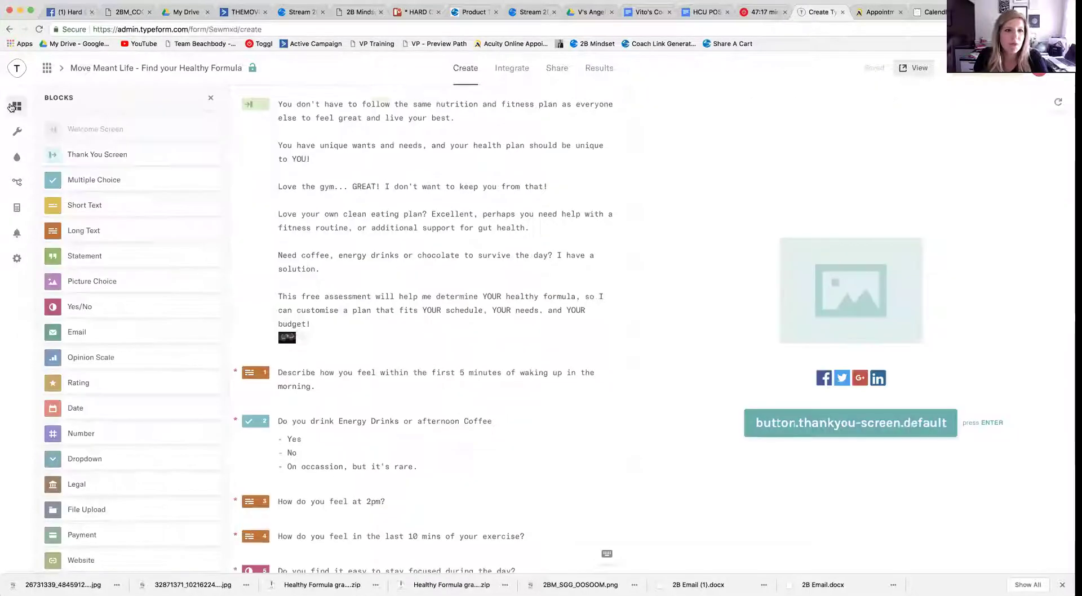
click(82, 160)
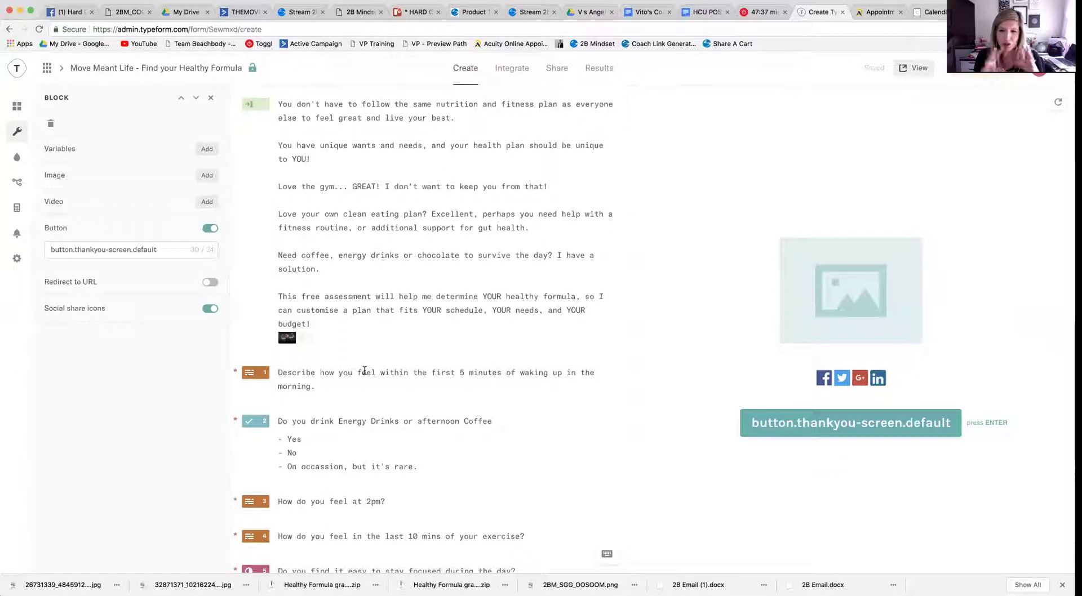
click(17, 107)
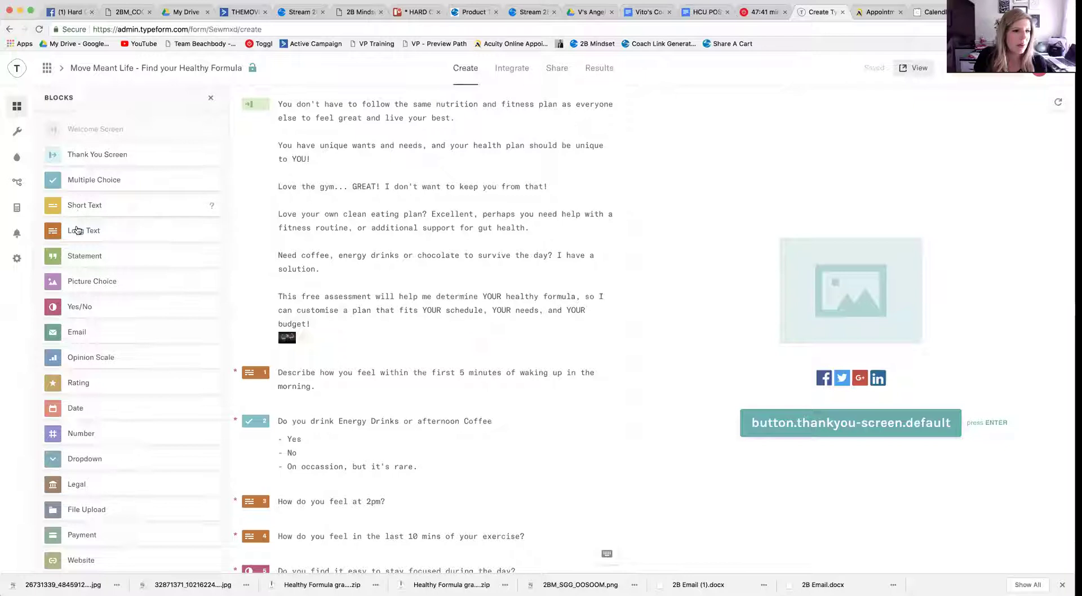
scroll(81, 467, down, 3)
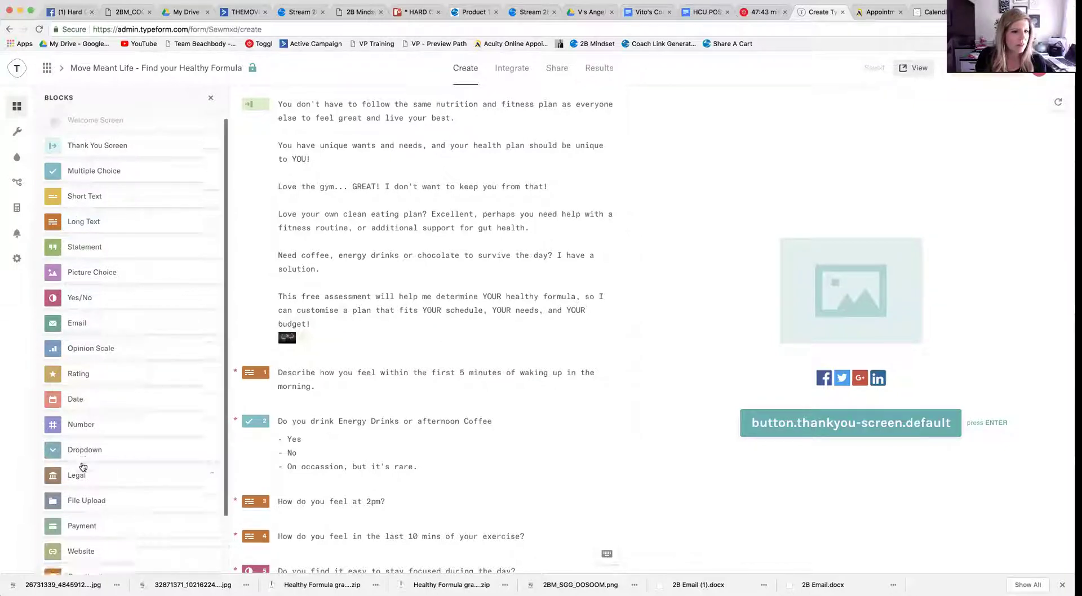
scroll(110, 355, up, 3)
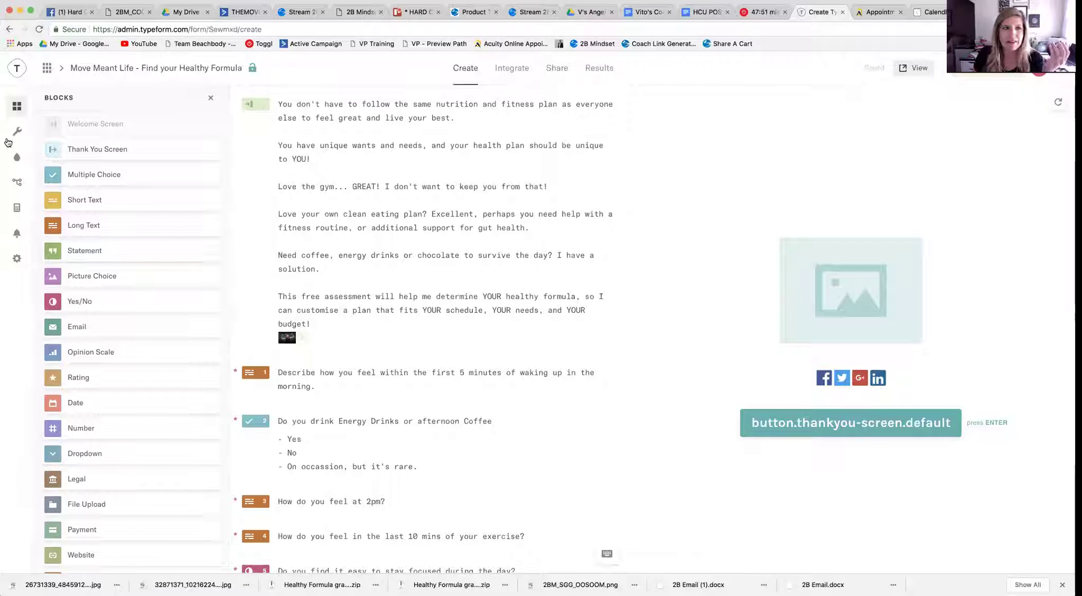
scroll(483, 326, down, 20)
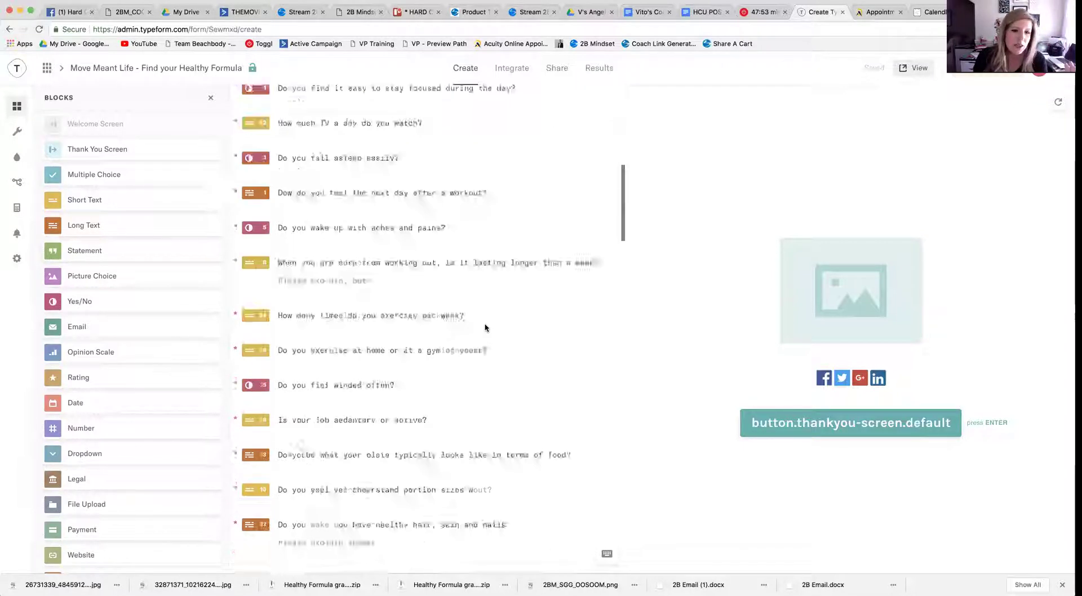
click(17, 131)
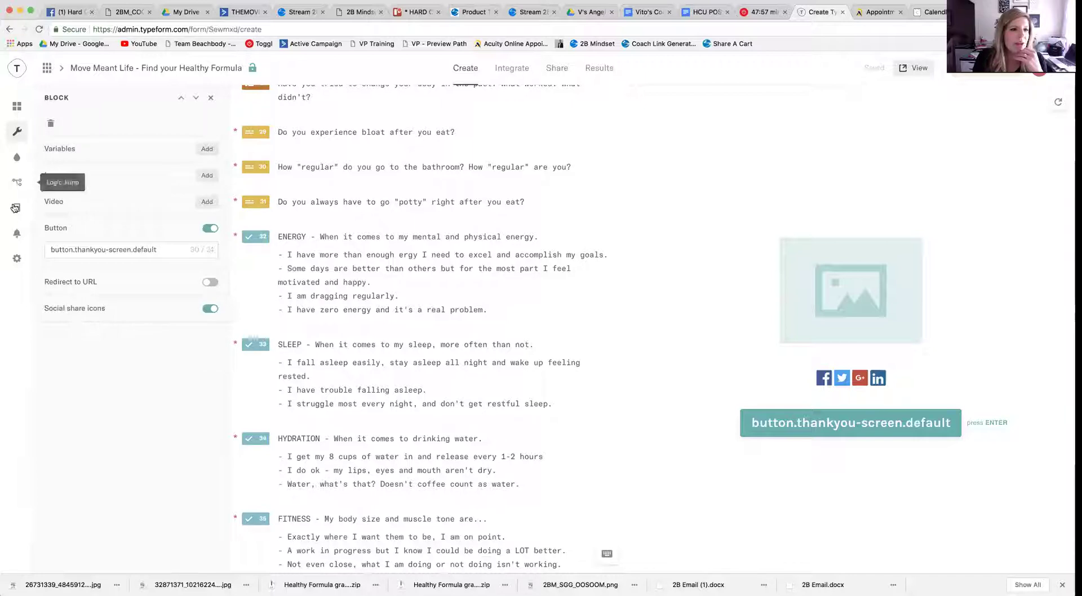
Step: Review the self notification settings and read the respondent notification from its recipient field down to the end of the message
click(16, 233)
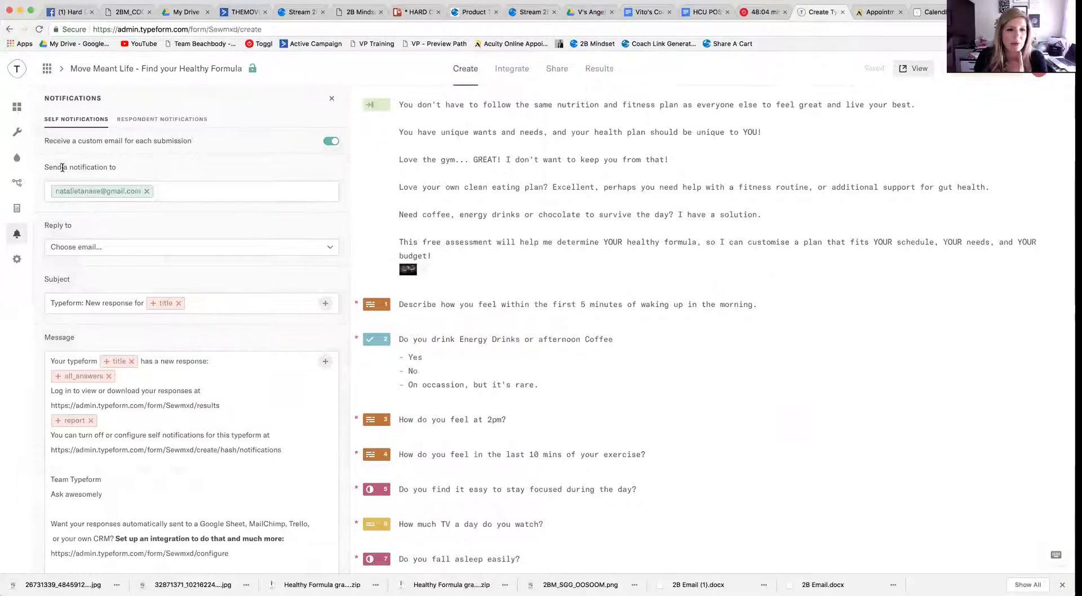
scroll(259, 386, down, 2)
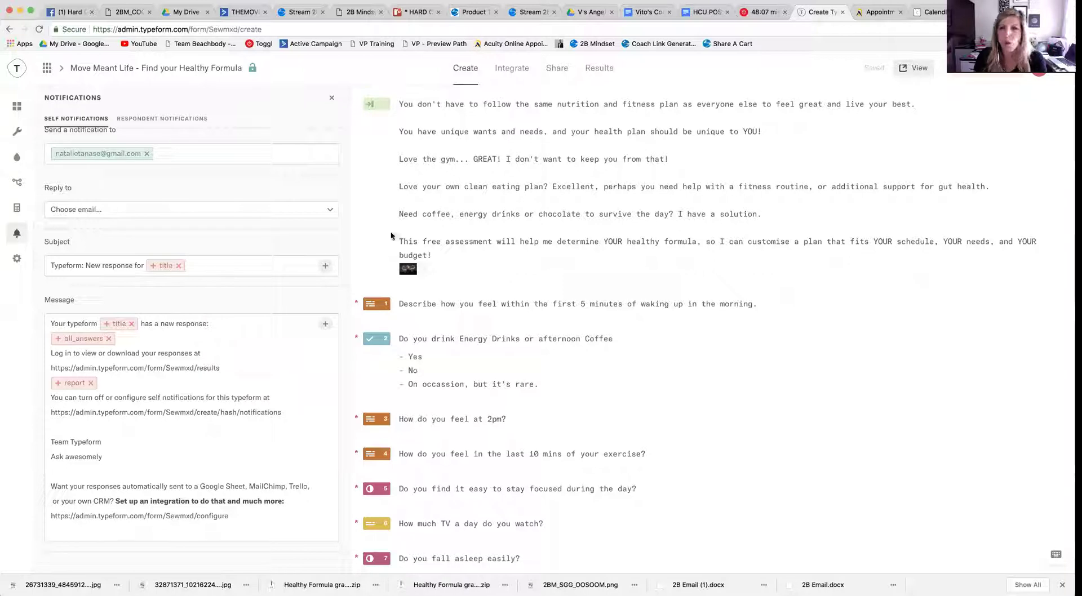
click(127, 119)
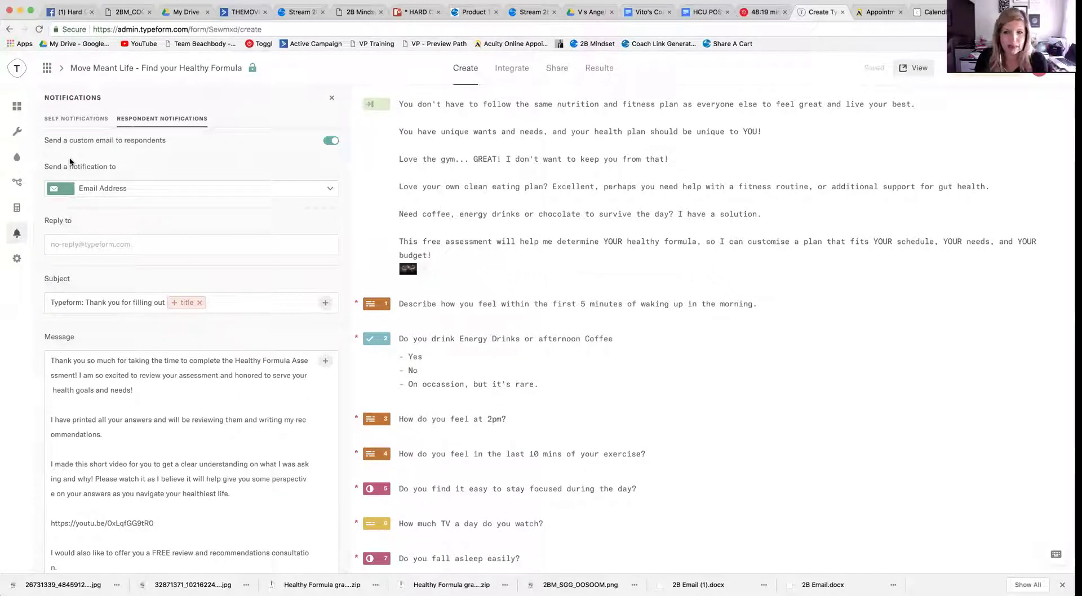
scroll(169, 282, down, 1)
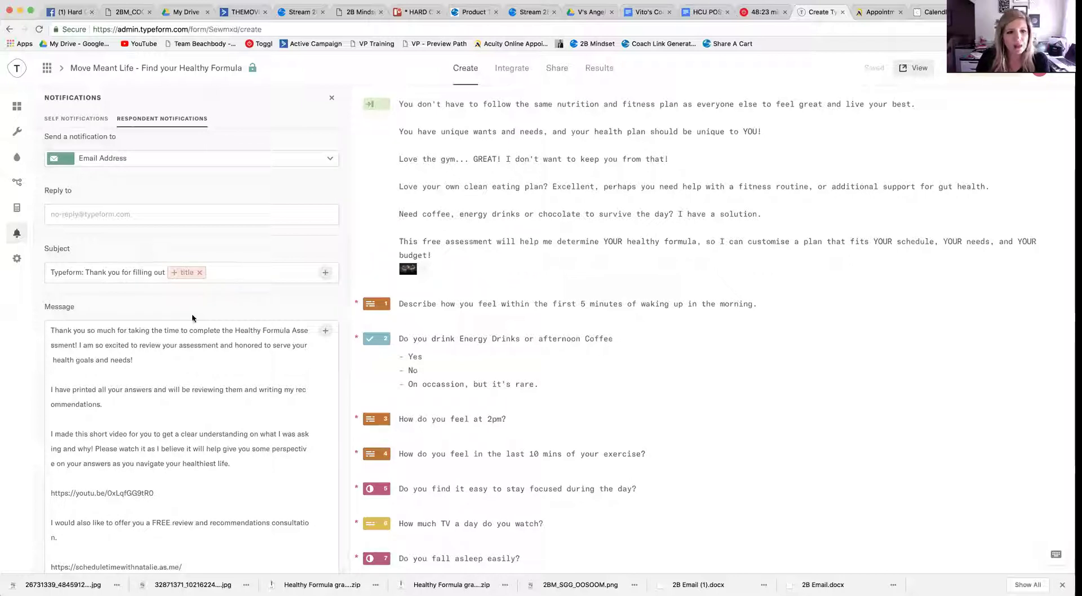
scroll(133, 335, down, 3)
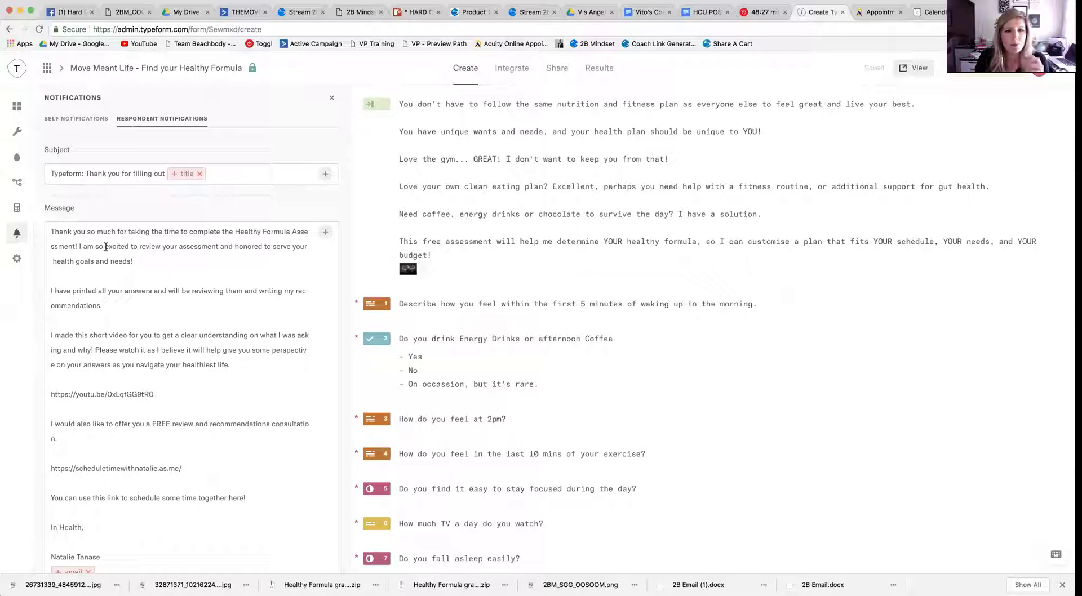
scroll(140, 297, down, 2)
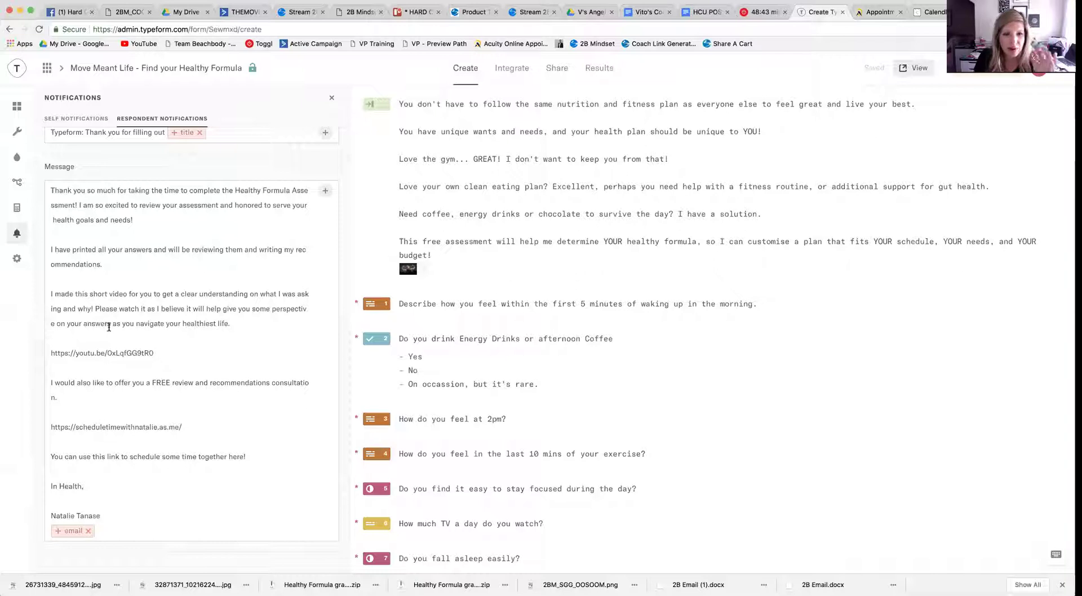
Step: Highlight the YouTube video link and the scheduling link in the respondent message, and return to the appointment types in Acuity Scheduling
drag(155, 354, 51, 353)
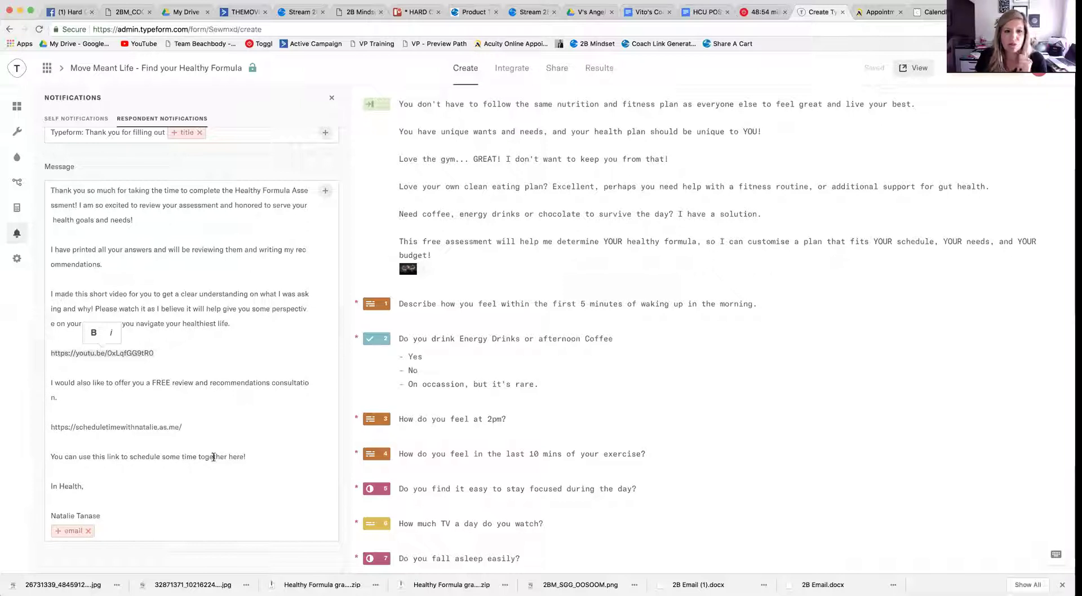
click(54, 424)
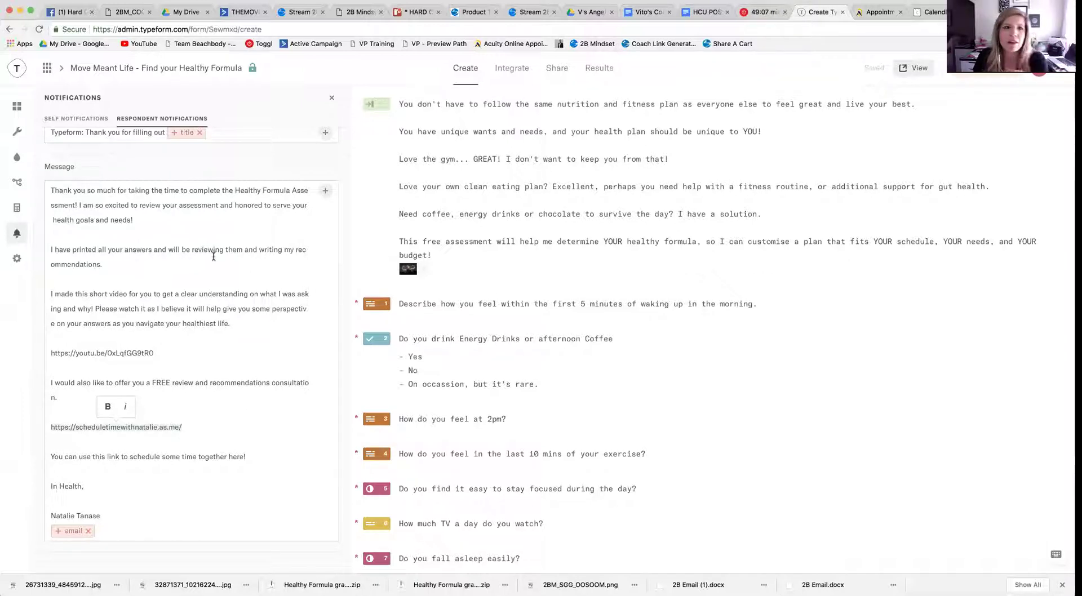
scroll(204, 225, up, 5)
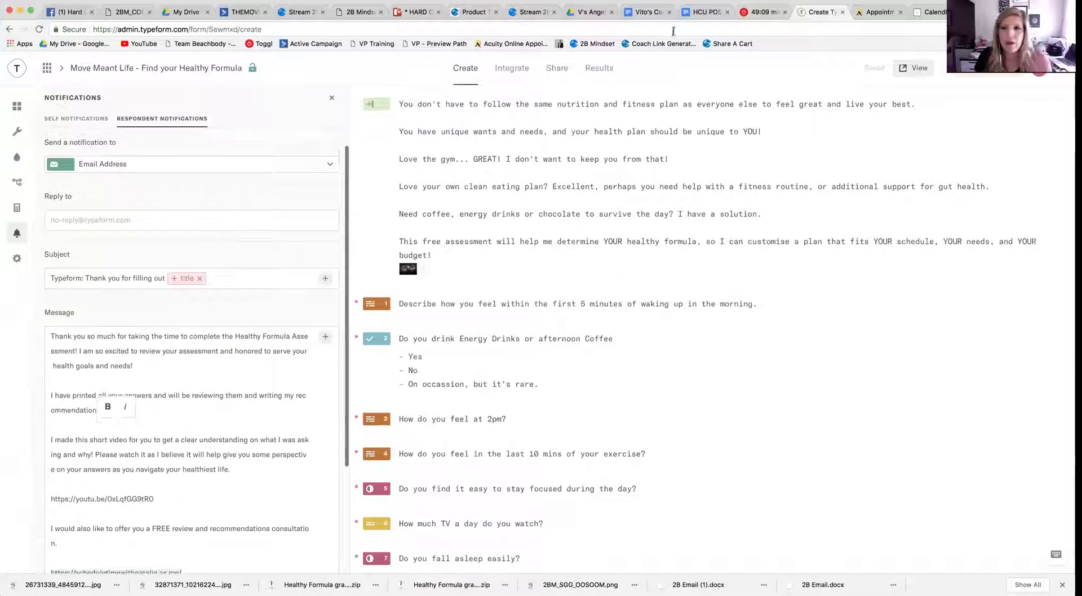
click(876, 12)
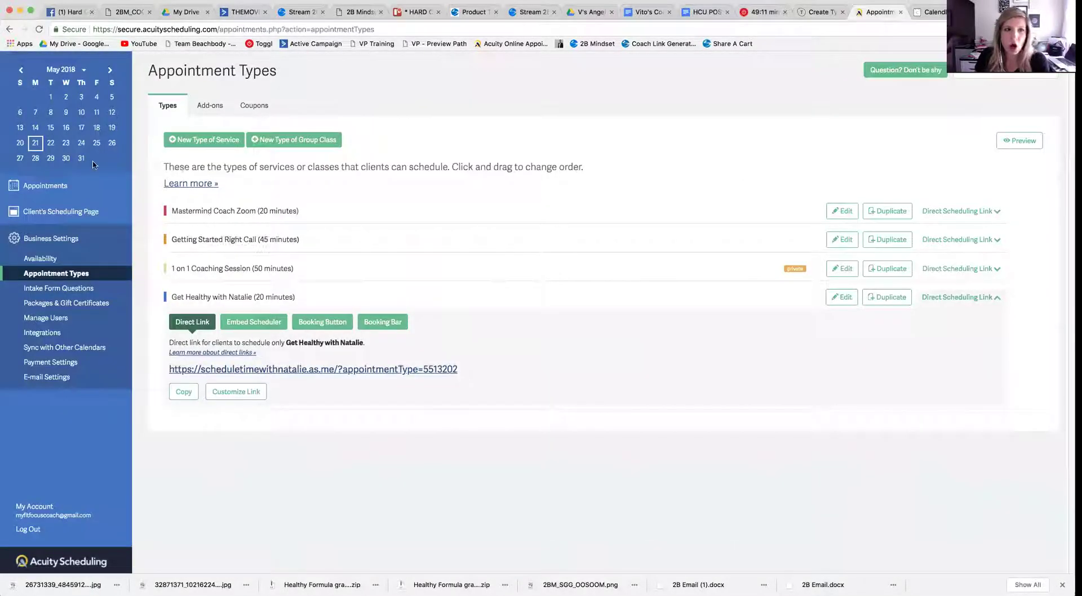